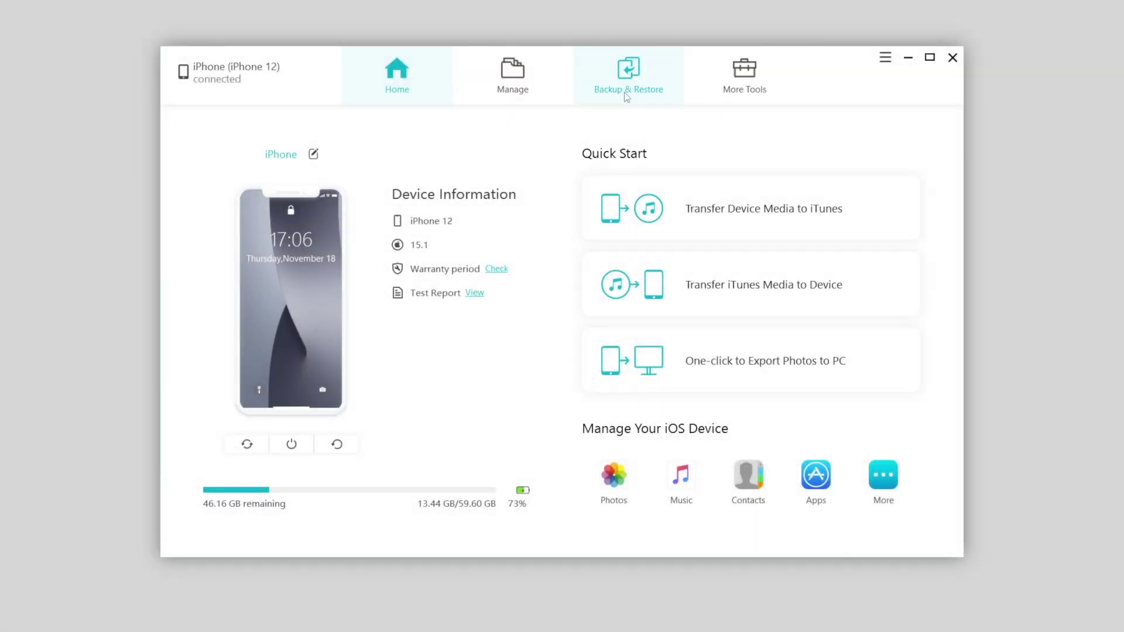
# Back up all iPhone 12 data types to the default backup folder in iCareFone.
pyautogui.click(626, 93)
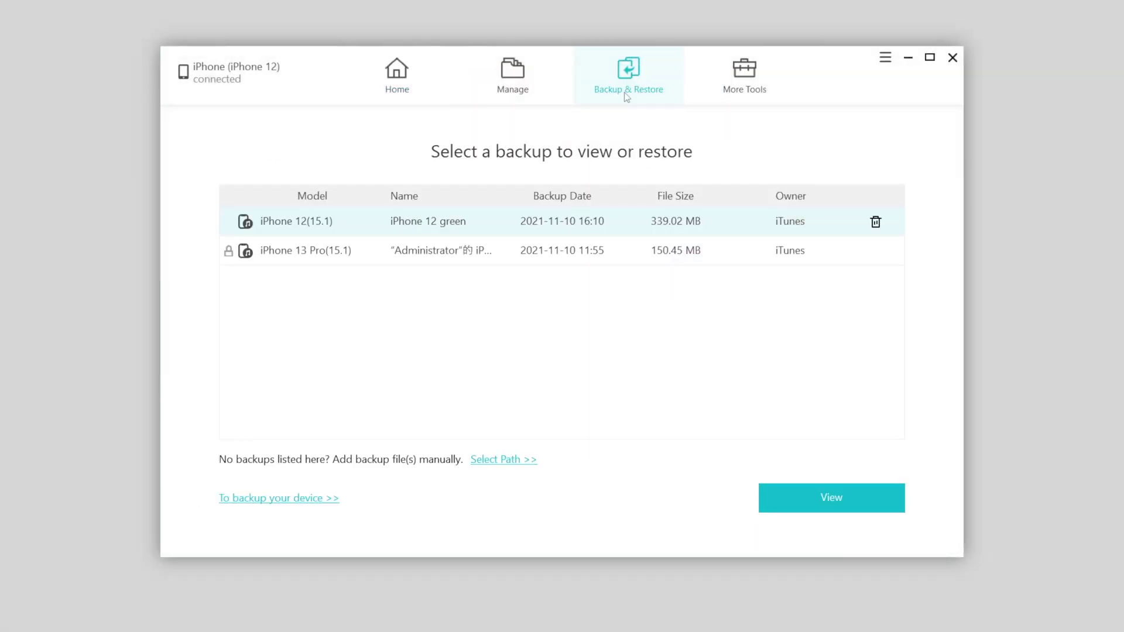
pyautogui.click(300, 499)
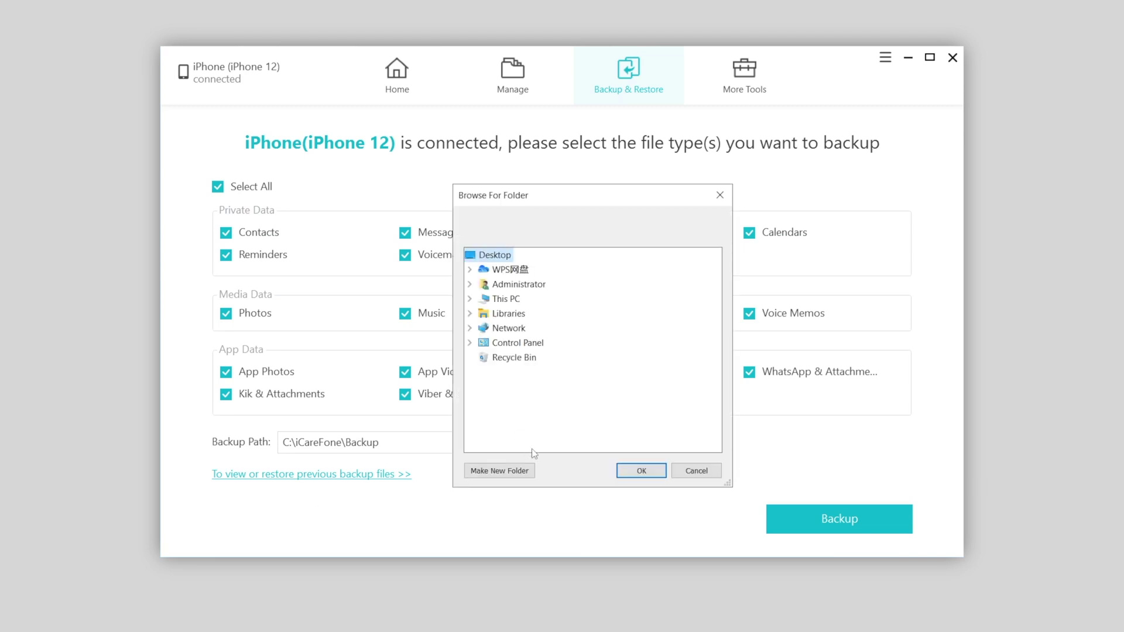
pyautogui.click(692, 474)
pyautogui.click(811, 530)
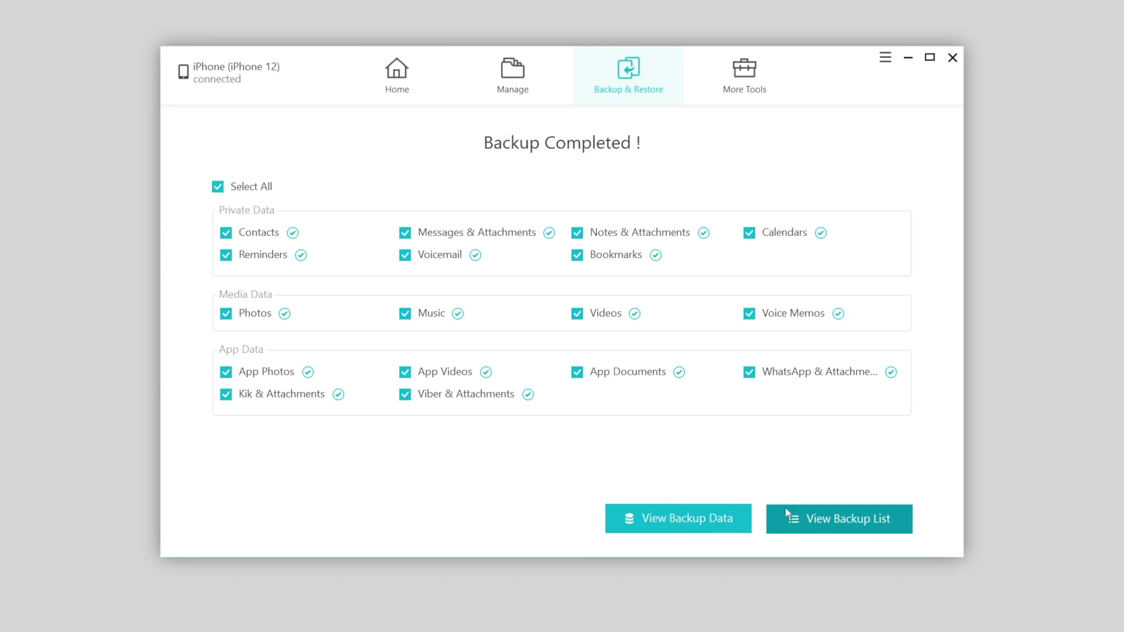
# View the finished backup's 5,180 items and show its Calendars events.
pyautogui.click(689, 520)
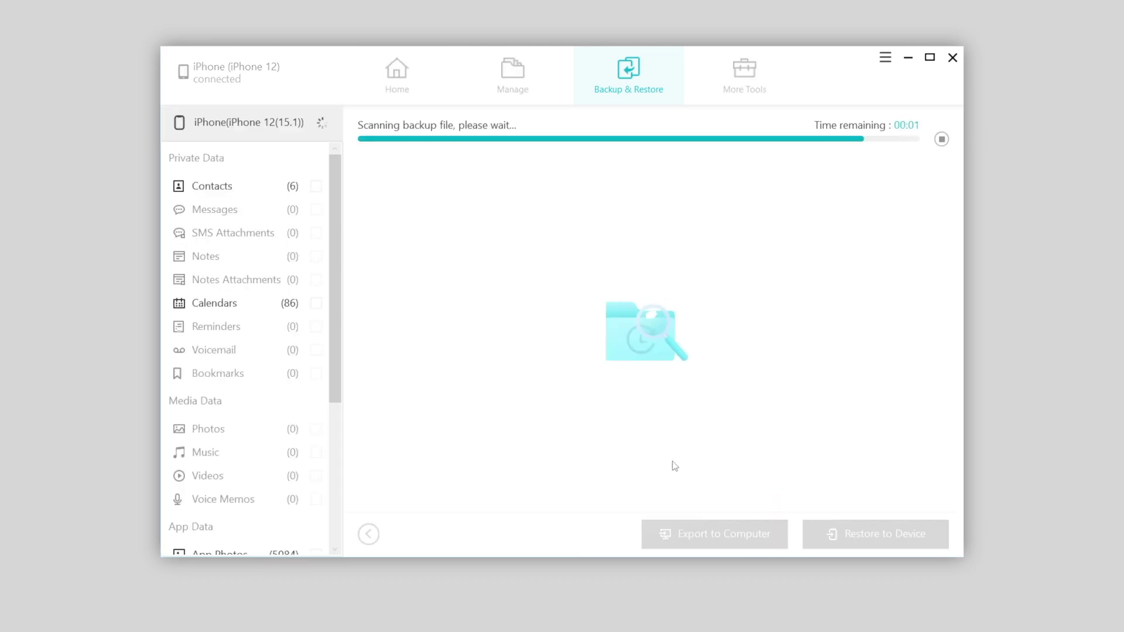
pyautogui.click(215, 302)
pyautogui.scroll(-5, 229, 351)
pyautogui.click(226, 404)
pyautogui.scroll(5, 249, 305)
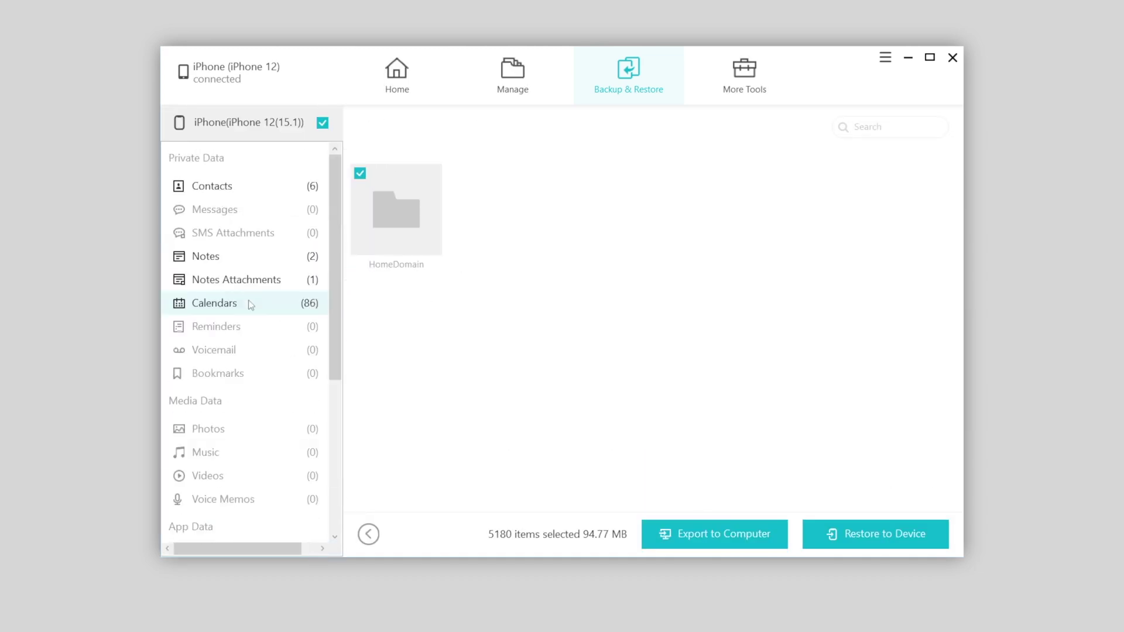
pyautogui.click(250, 305)
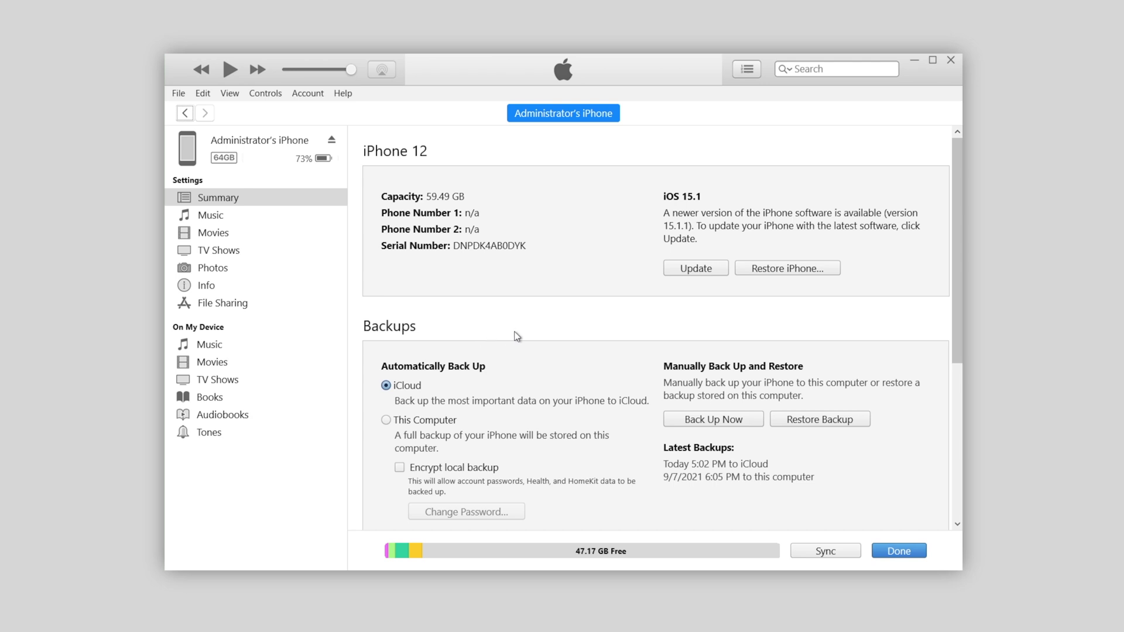
pyautogui.scroll(-2, 567, 329)
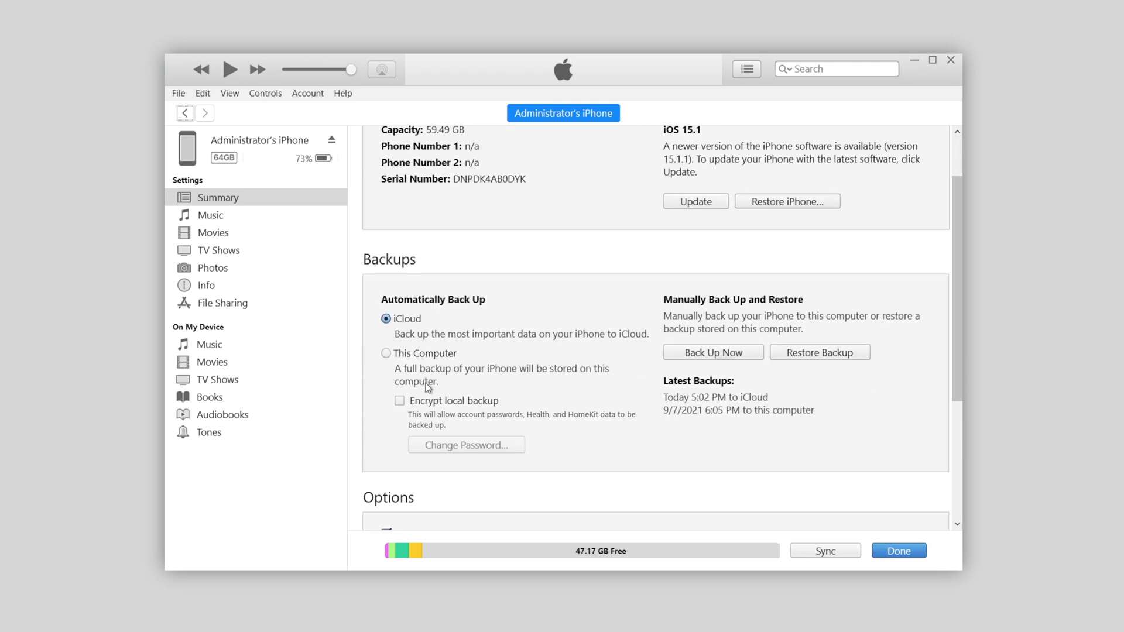
# Start Back Up Now for the iPhone 12 on the iTunes Summary page.
pyautogui.click(692, 356)
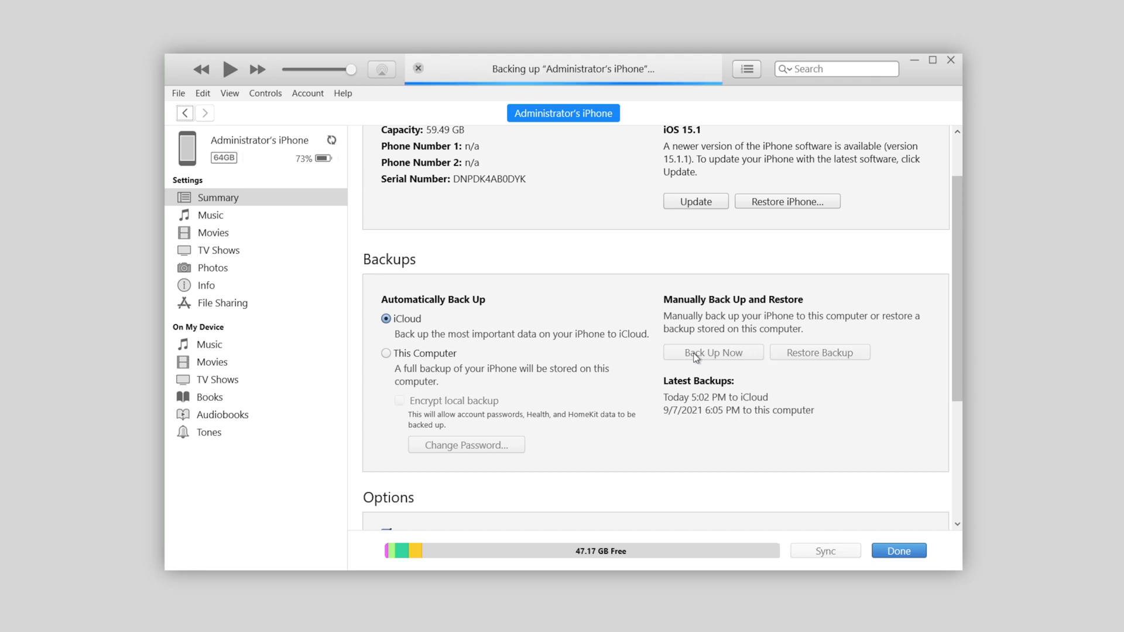